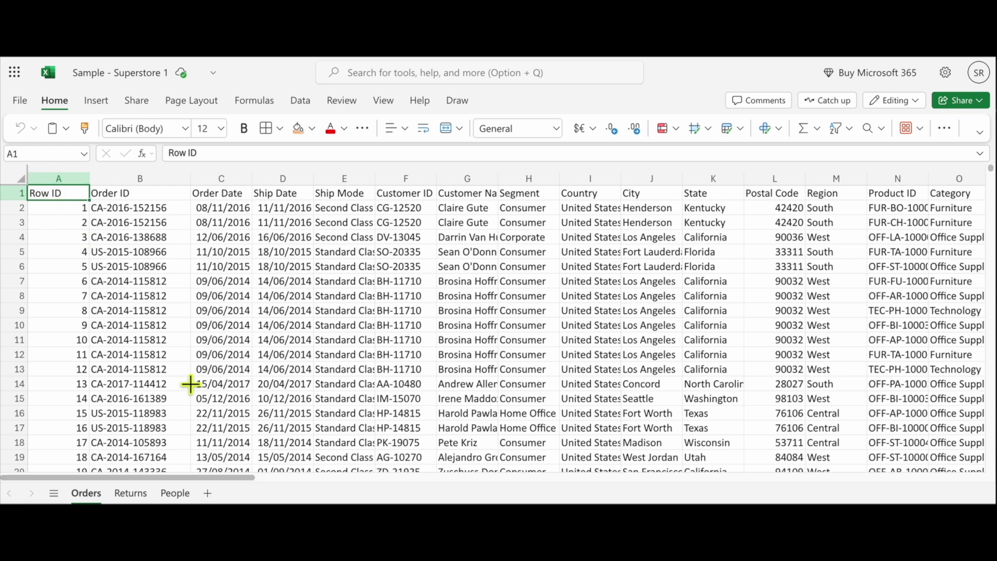
Step: Widen the Customer Name column in the Orders sheet so the full names fit
scroll(190, 384, "down", 3)
left_click_drag(993, 179, 986, 130)
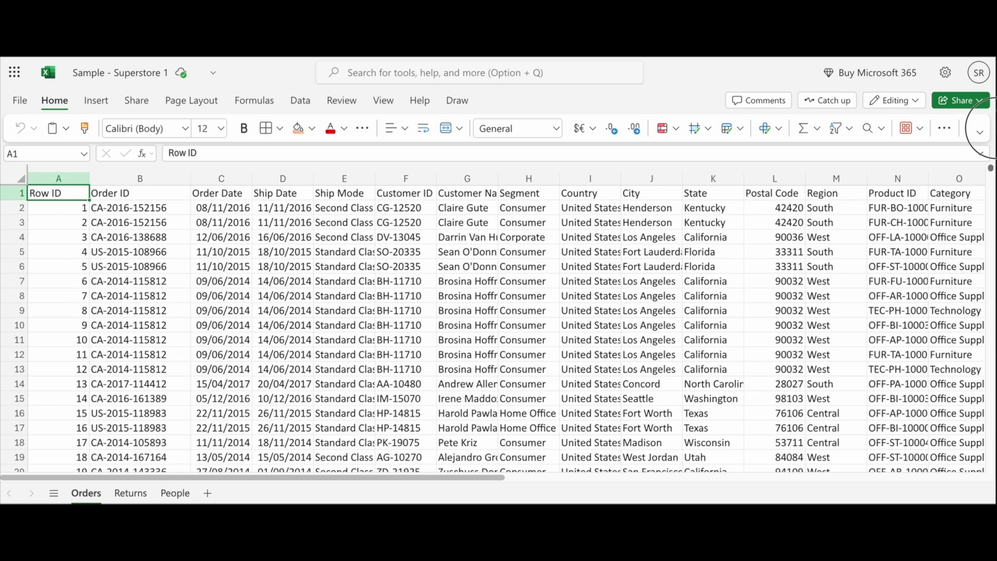
left_click_drag(449, 478, 377, 485)
left_click_drag(498, 179, 523, 186)
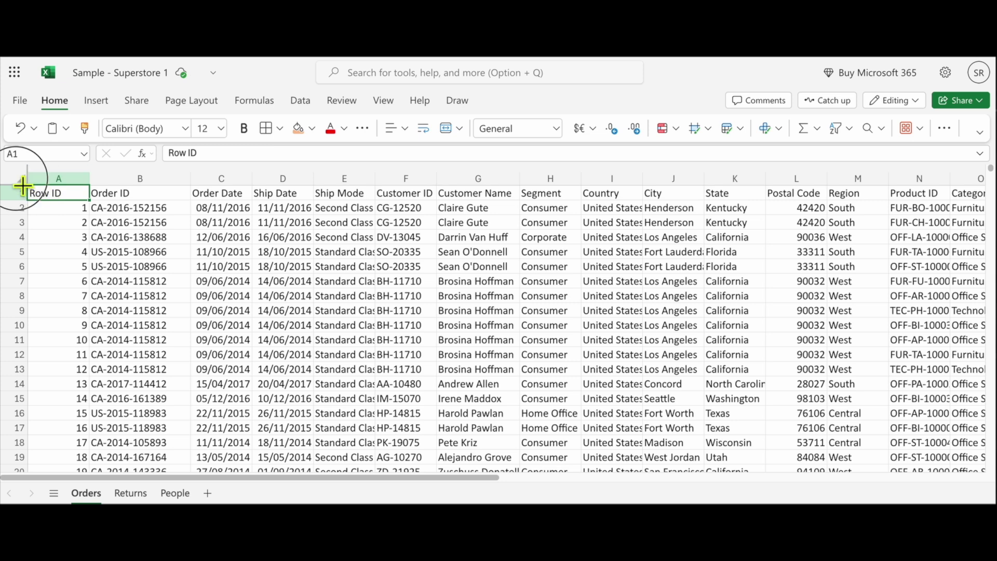
Step: Autofit the width of all columns in the Orders sheet to their contents
left_click(25, 182)
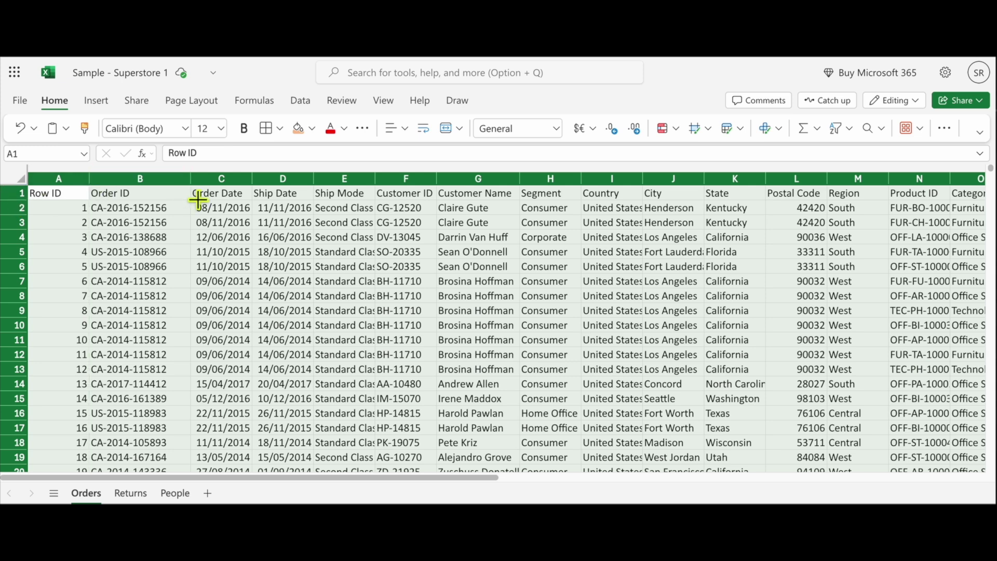
double_click(89, 180)
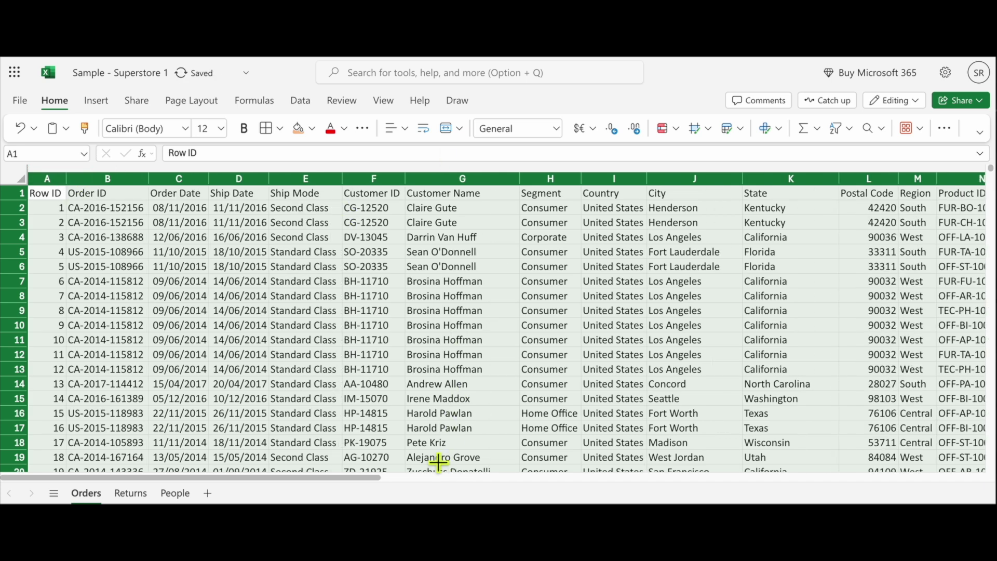
left_click_drag(343, 474, 483, 495)
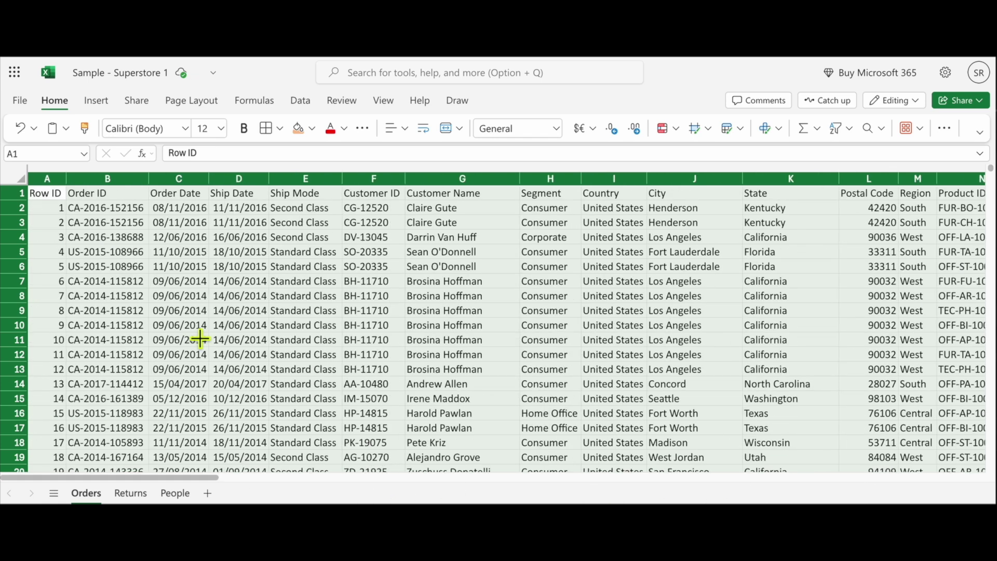
left_click(197, 327)
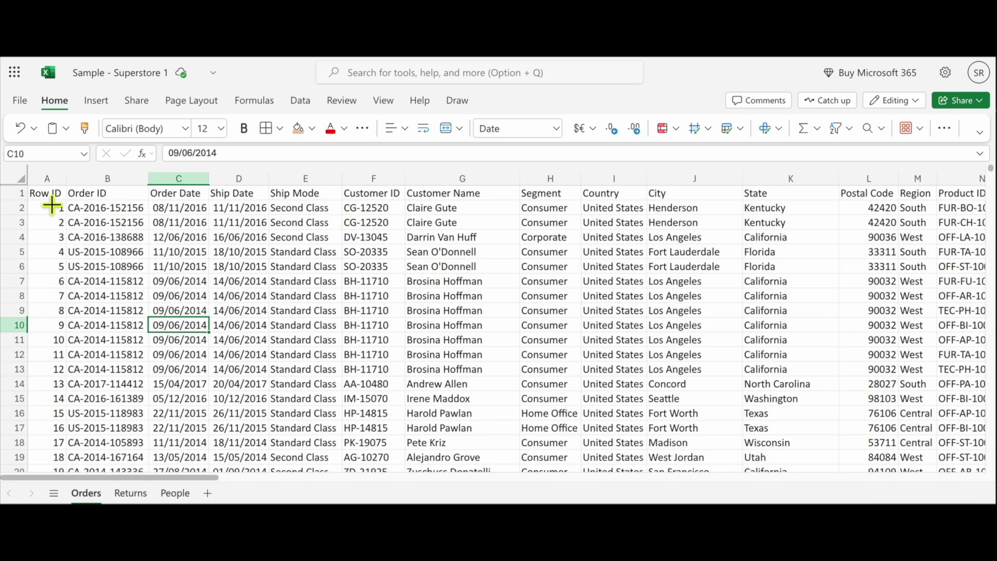
Step: Format the header row with a light orange fill and bold text
left_click(28, 206)
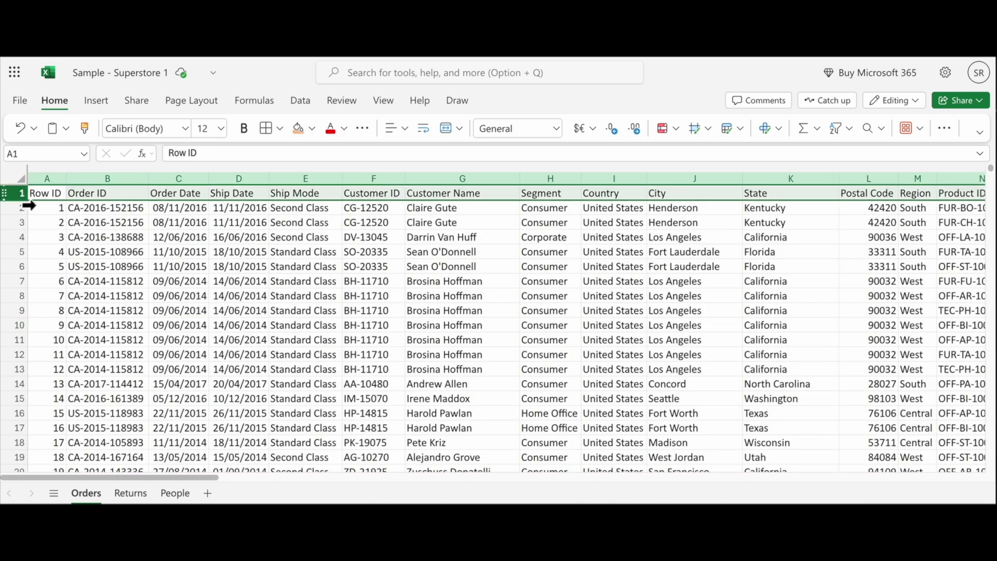
left_click(311, 128)
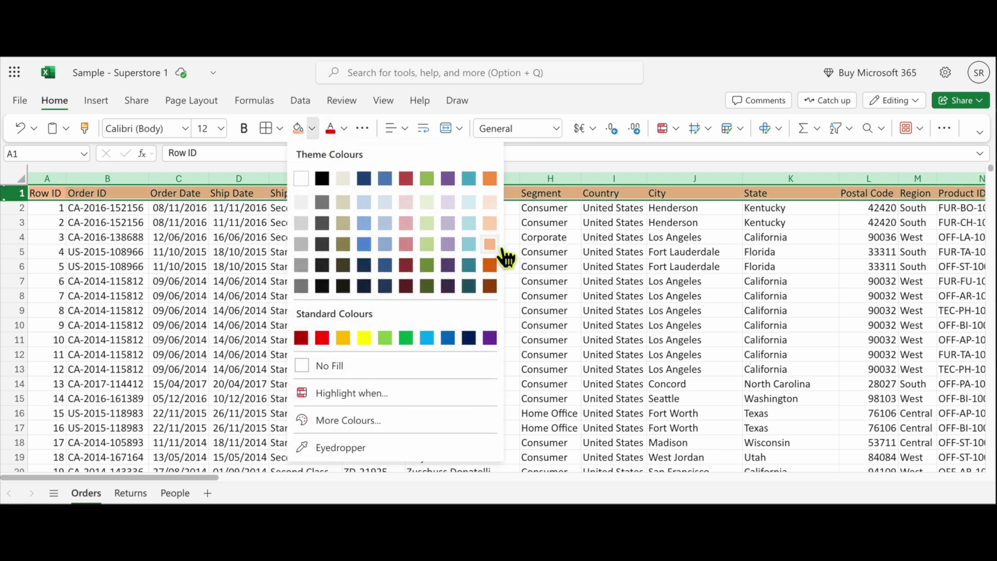
left_click(489, 244)
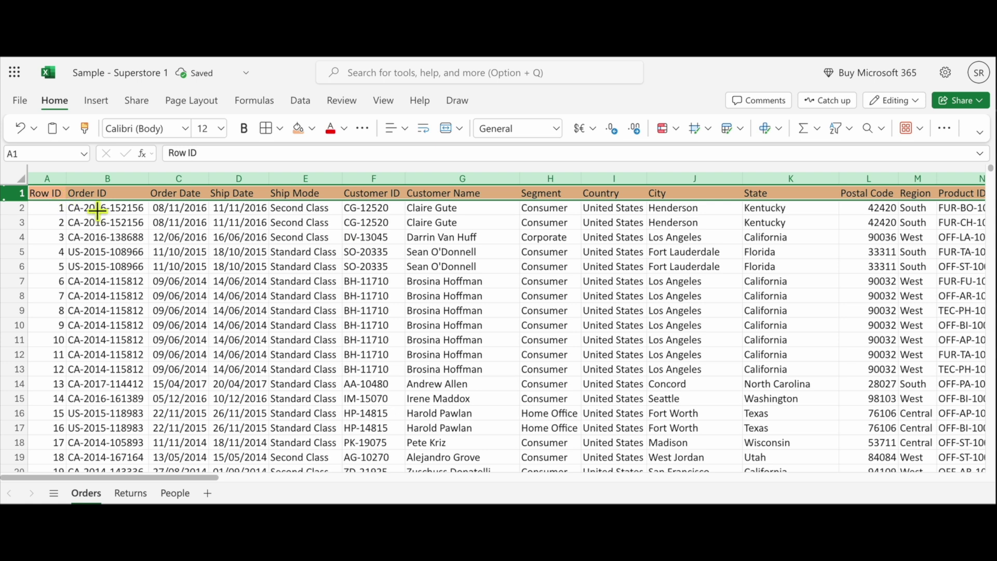
left_click(244, 128)
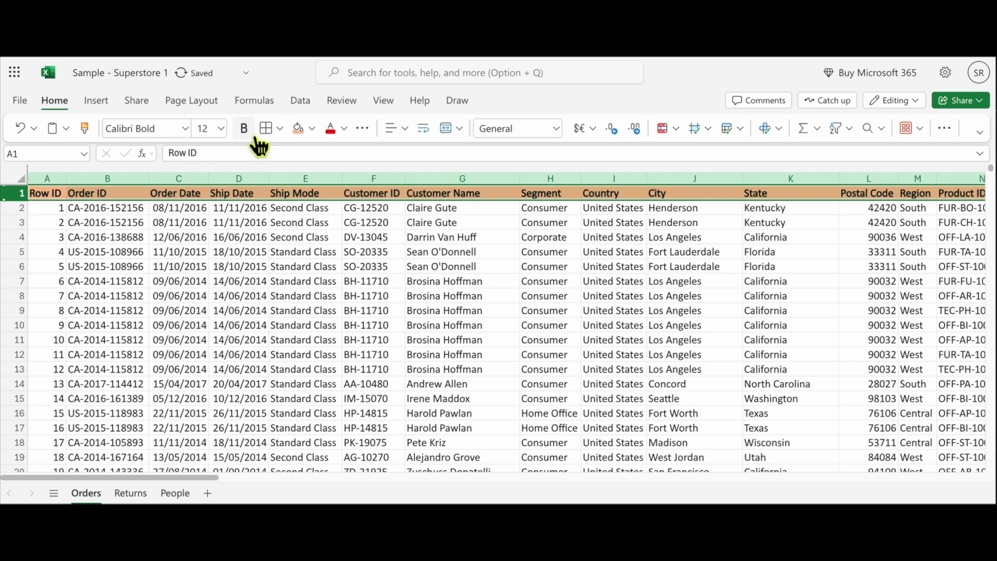
left_click(83, 238)
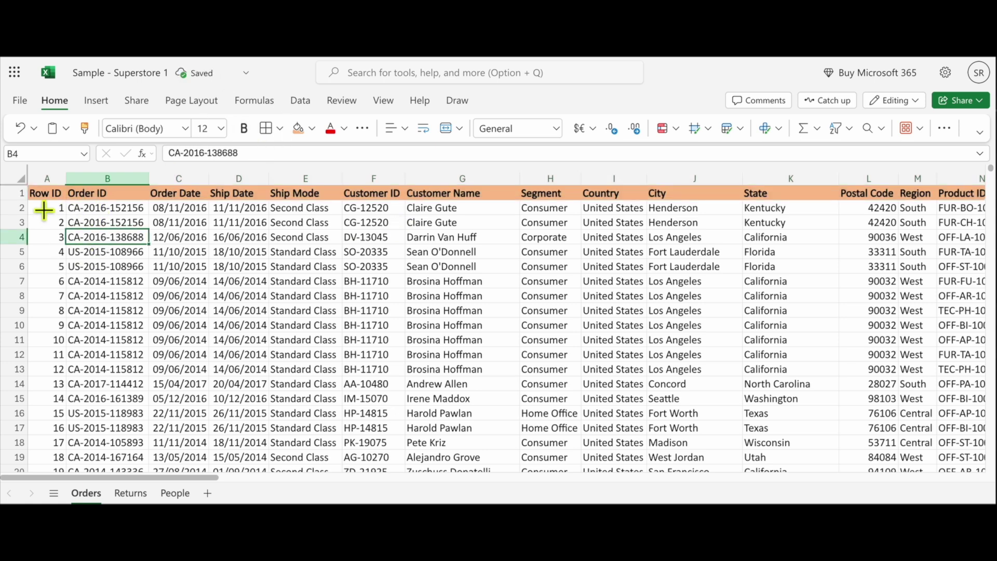
left_click(47, 203)
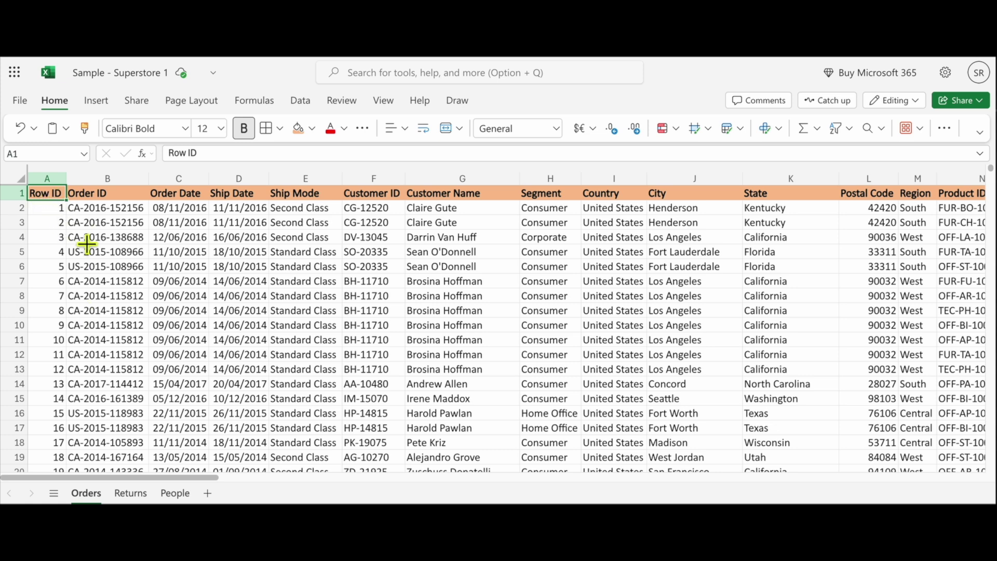
left_click(84, 240)
left_click_drag(61, 199, 358, 273)
scroll(461, 303, "down", 5)
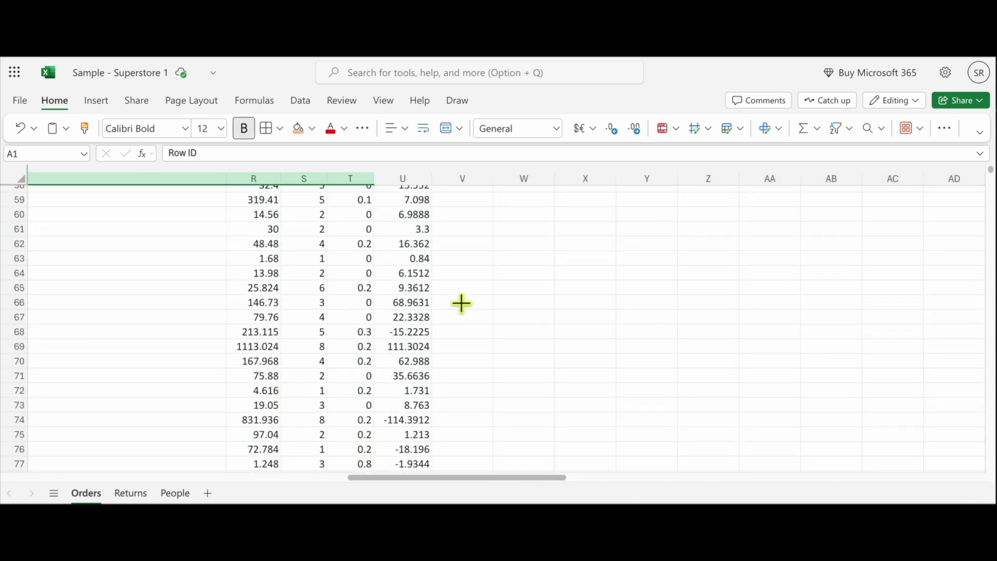
scroll(460, 302, "up", 15)
key("ctrl+Home")
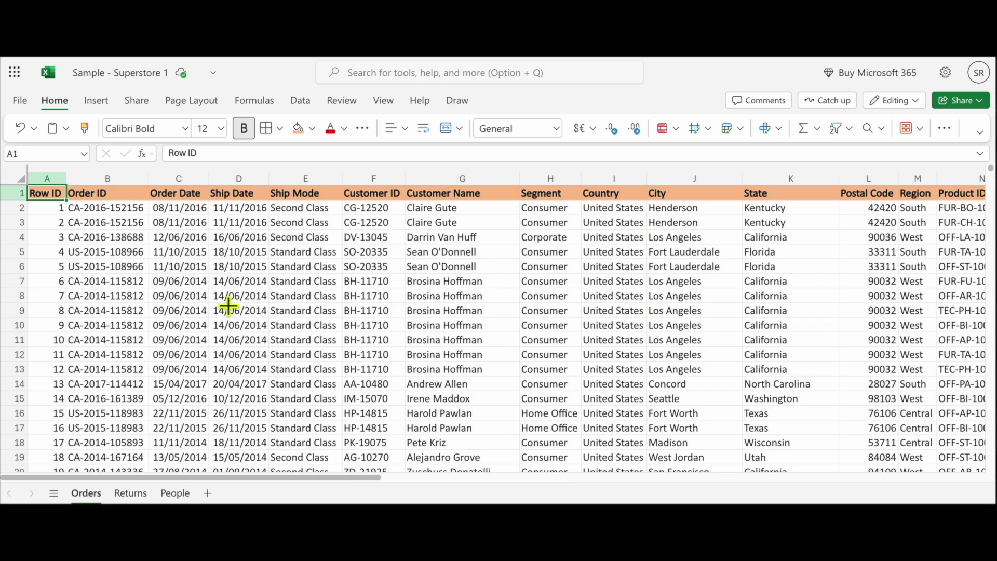
left_click(165, 255)
Step: Select the whole data table from cell A1 to its last column and row, and add borders to all its cells
left_click(55, 198)
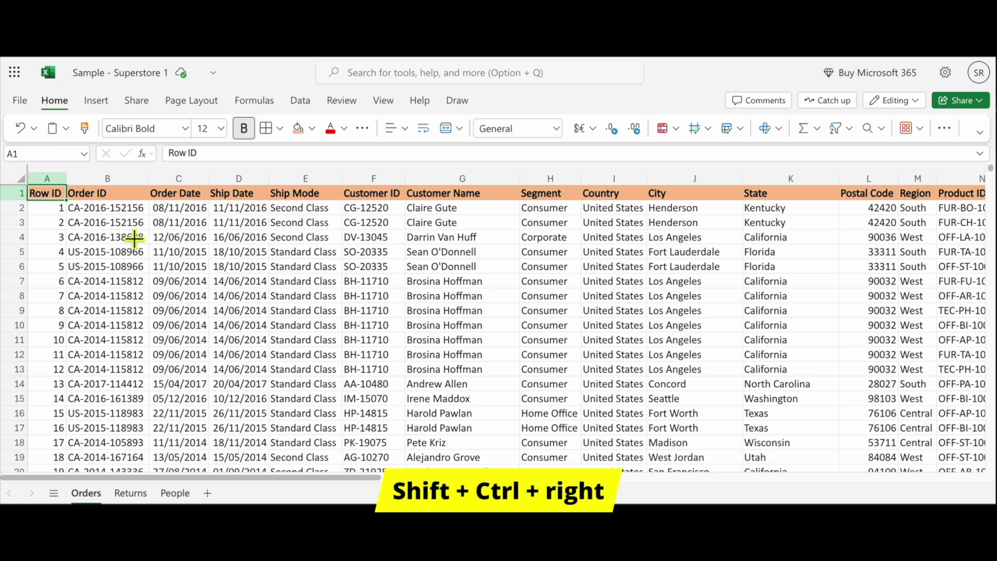
key("ctrl+shift+Right")
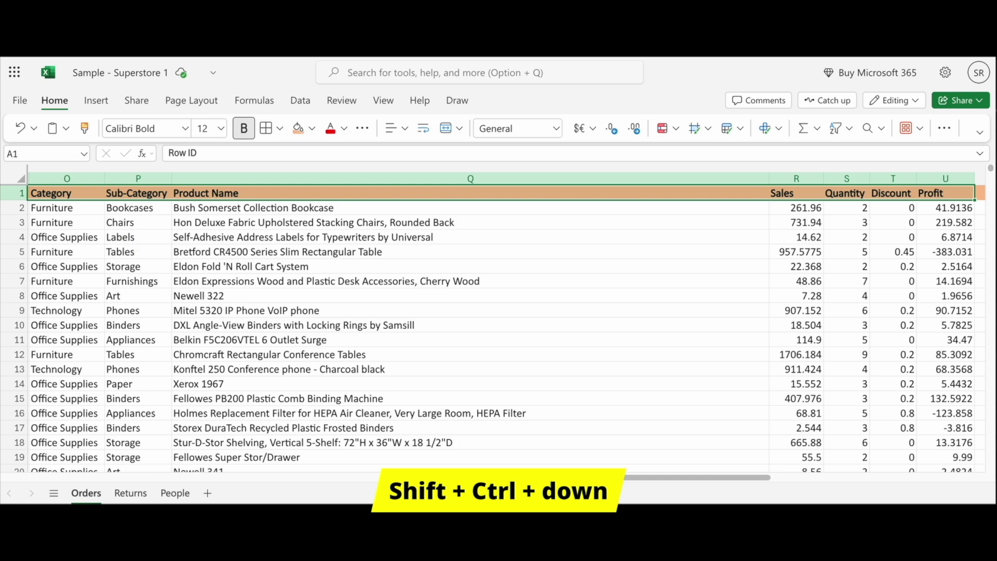
key("ctrl+shift+Down")
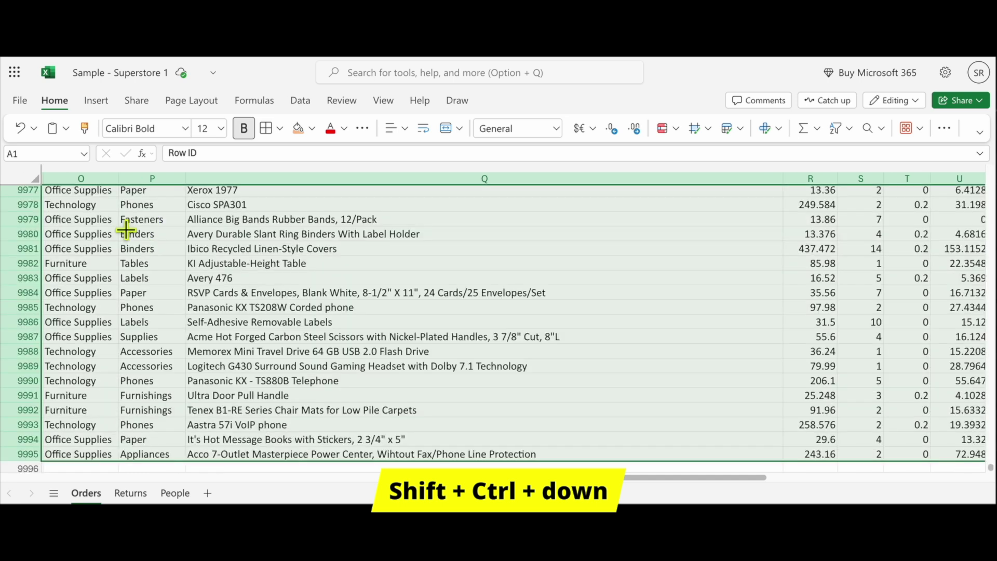
left_click(275, 133)
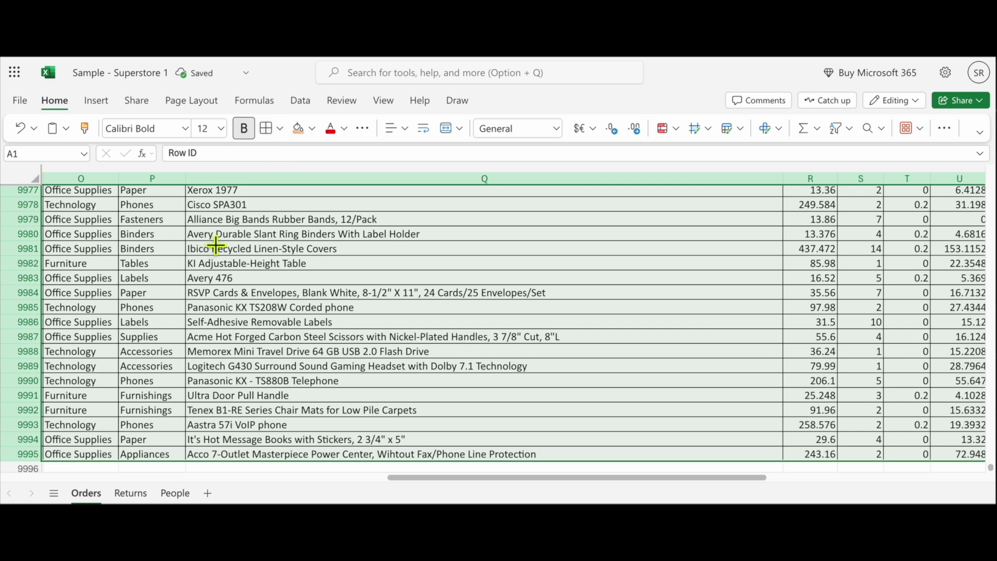
left_click(213, 235)
left_click(96, 239)
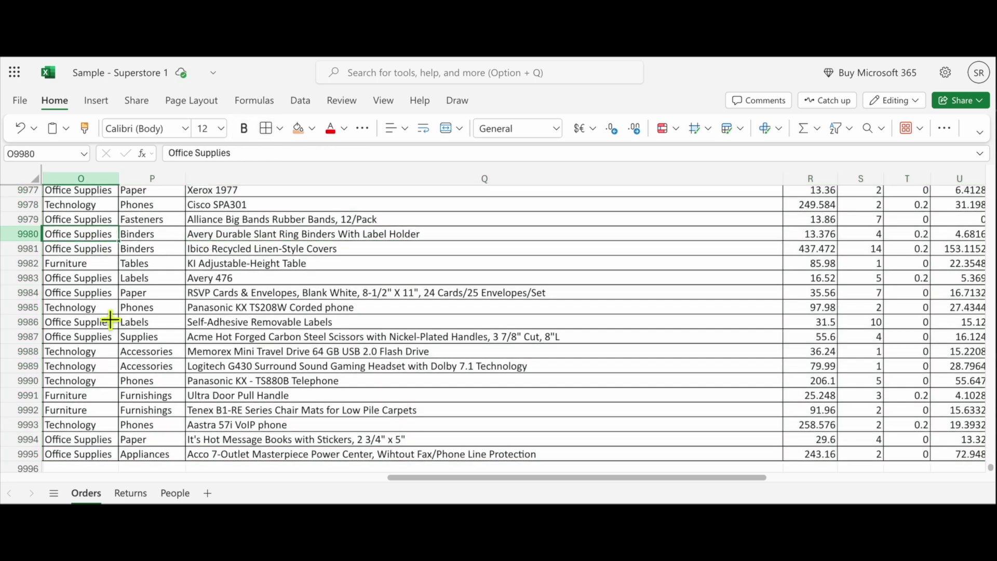
Step: Go back to the header row and examine the order, date, customer, location, sales, quantity and profit columns
key("ctrl+Up")
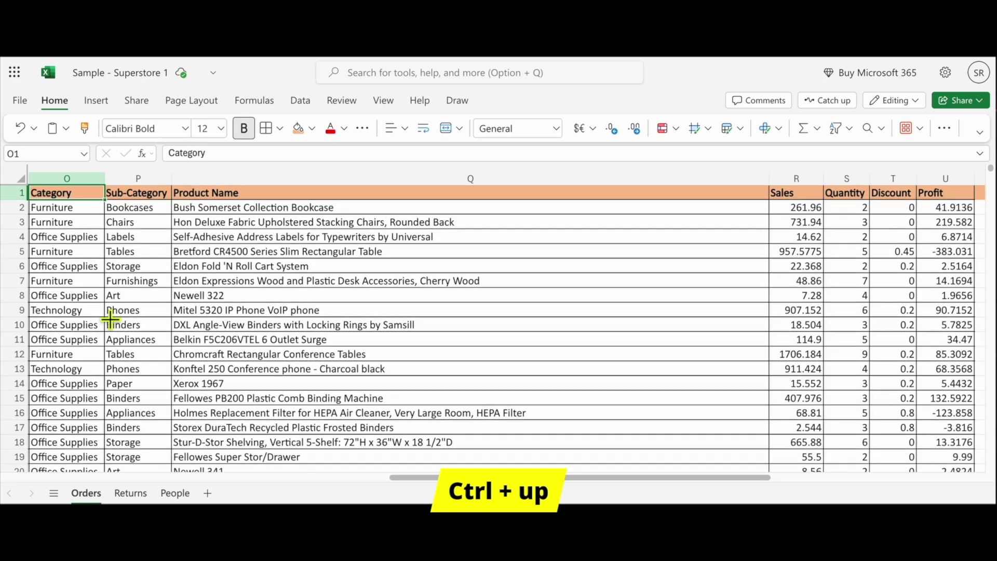
left_click(494, 478)
left_click_drag(495, 478, 269, 493)
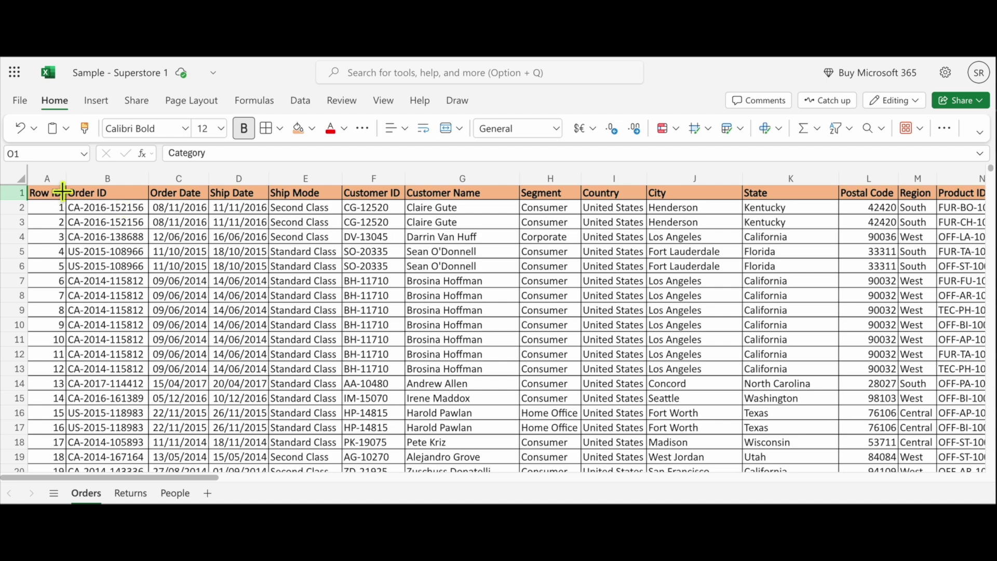
mouse_move(191, 476)
left_mouse_down()
mouse_move(410, 475)
mouse_move(178, 481)
left_mouse_up()
left_click(466, 254)
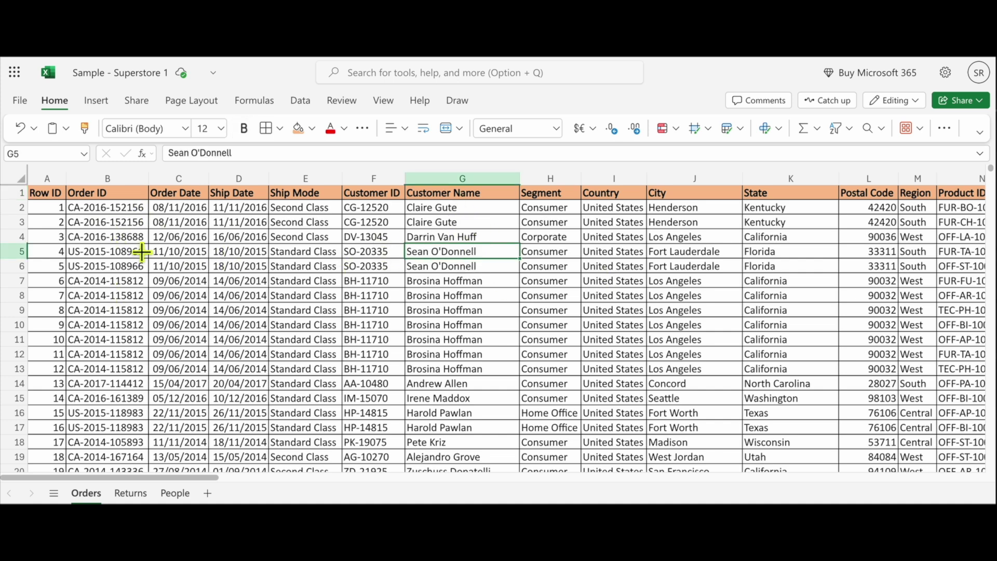
left_click(118, 262)
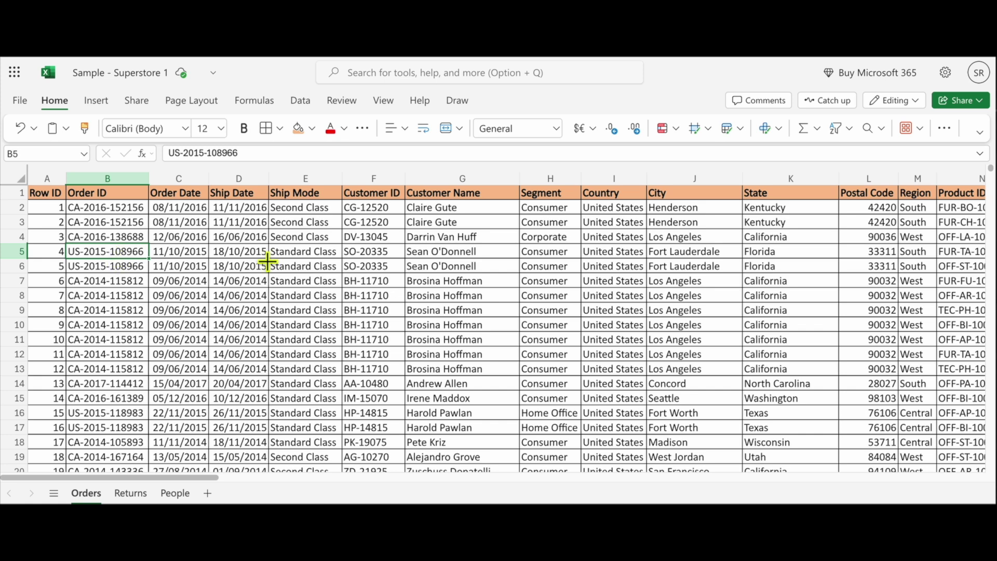
key("Right")
key("Right")
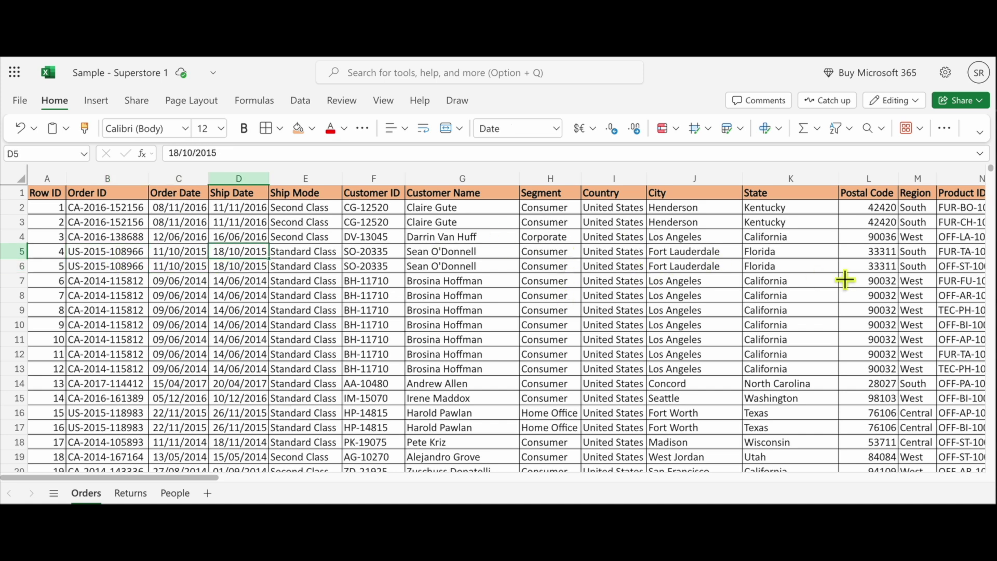
left_click(613, 283)
left_click(786, 268)
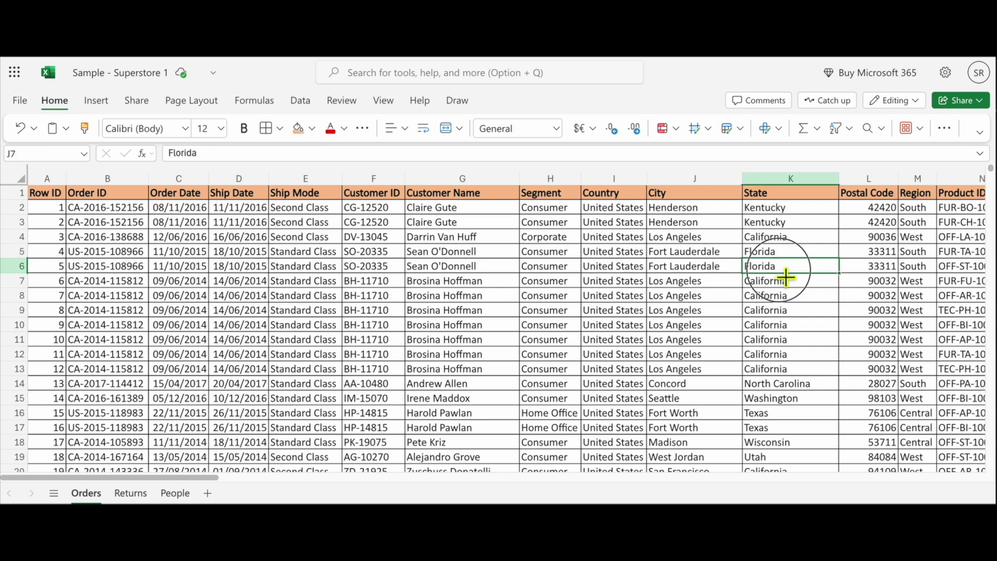
left_click_drag(183, 476, 501, 492)
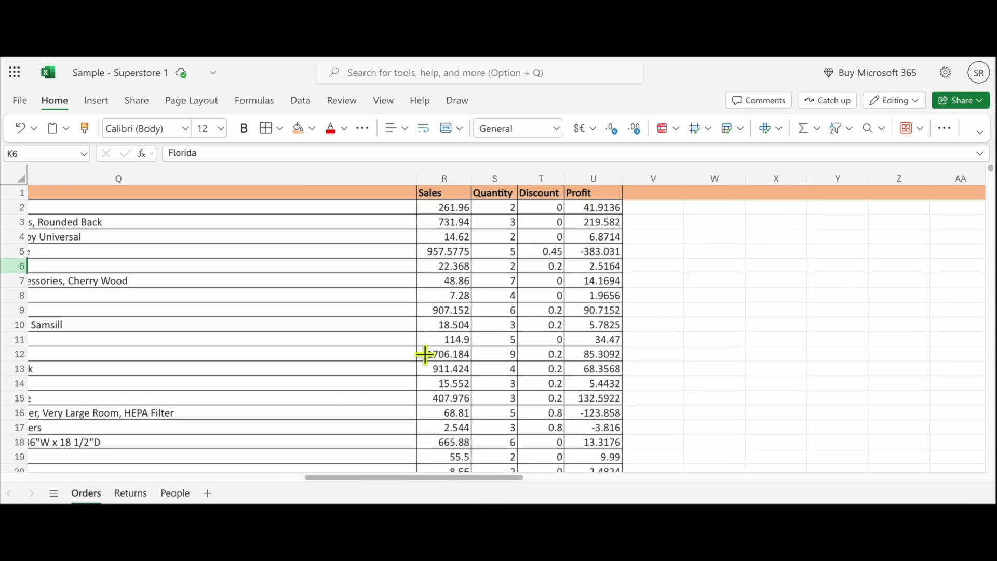
left_click(434, 315)
left_click_drag(502, 325, 500, 312)
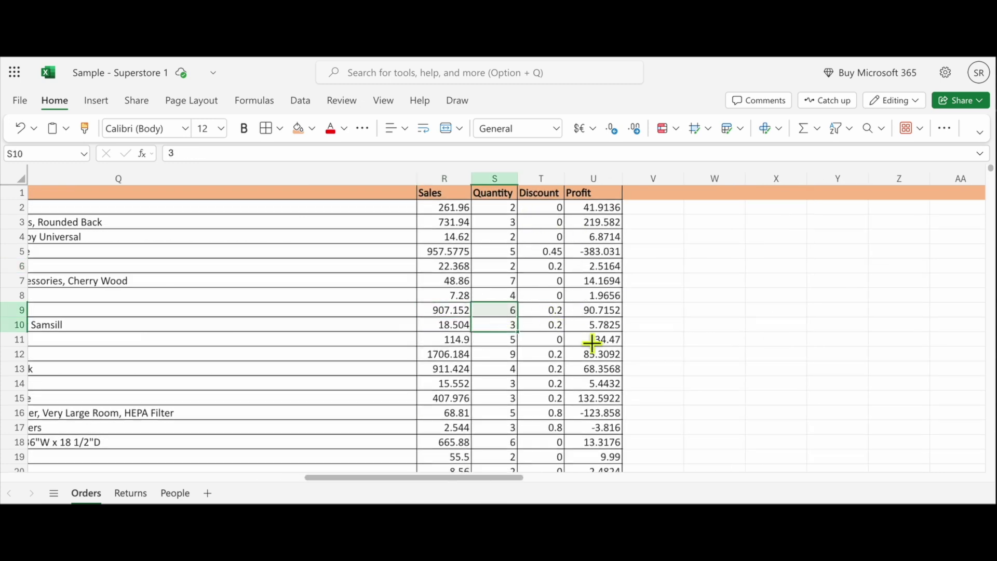
left_click_drag(608, 325, 608, 311)
left_click_drag(445, 479, 143, 496)
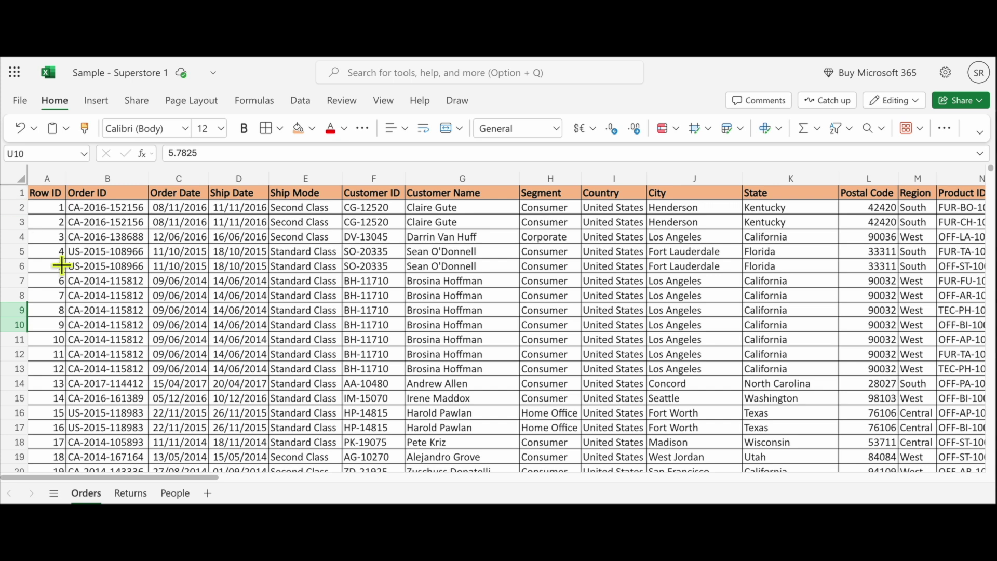
Step: Select the header row and turn on filters for all its columns
left_click(21, 204)
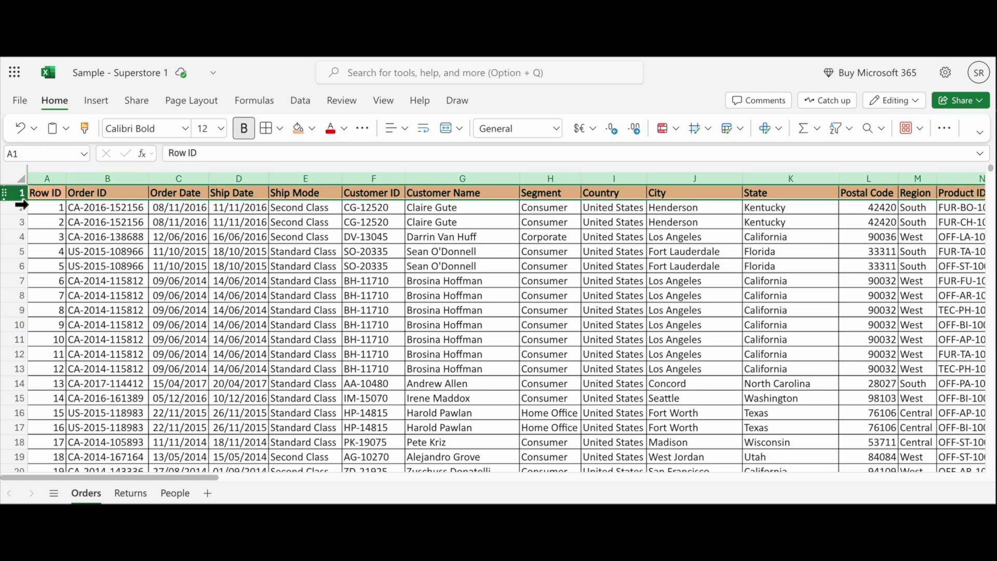
left_click(856, 138)
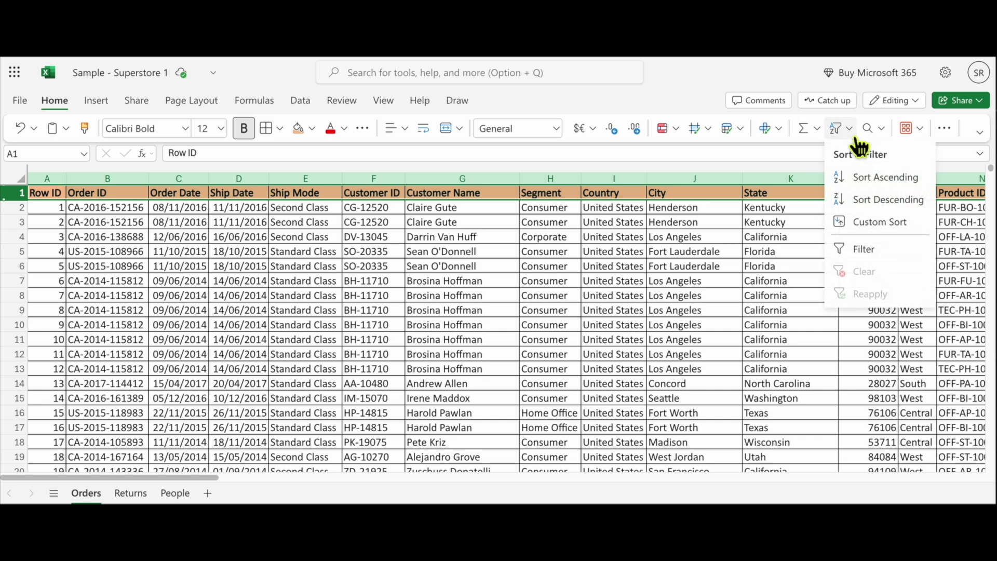
left_click(880, 248)
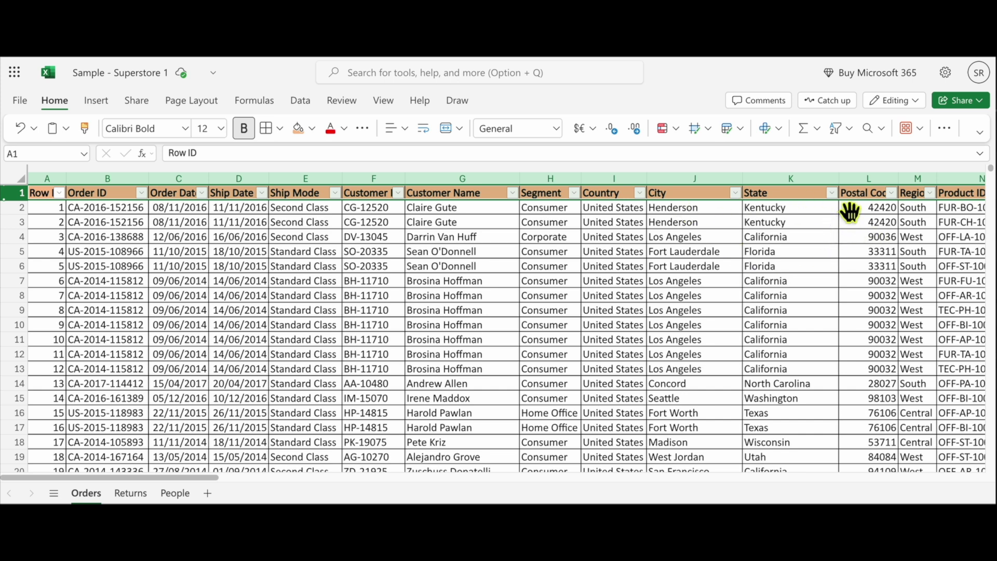
Step: Filter the State column to show only the Texas orders
left_click(832, 192)
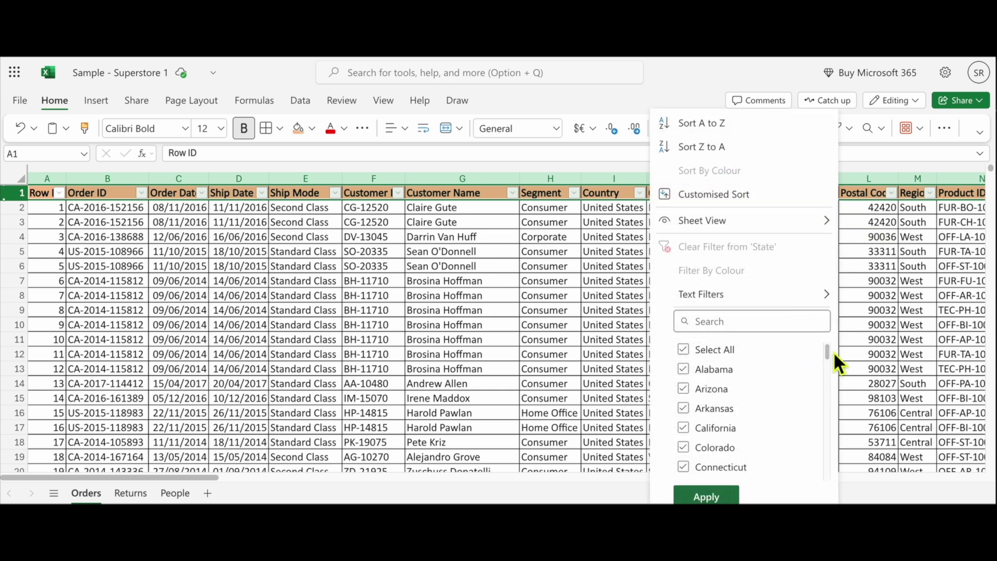
mouse_move(831, 350)
left_mouse_down()
mouse_move(833, 464)
mouse_move(829, 341)
left_mouse_up()
left_click(741, 333)
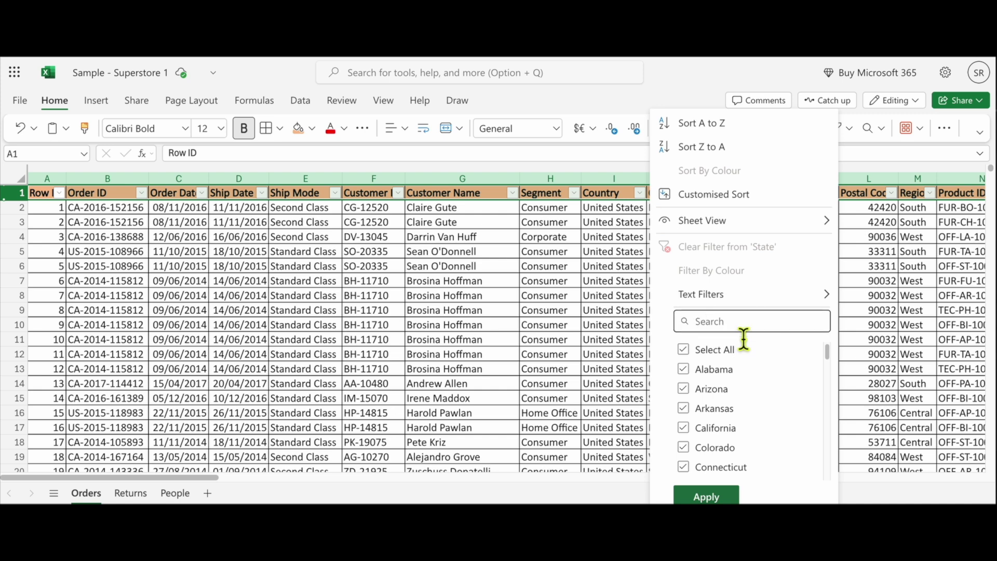
left_click(684, 350)
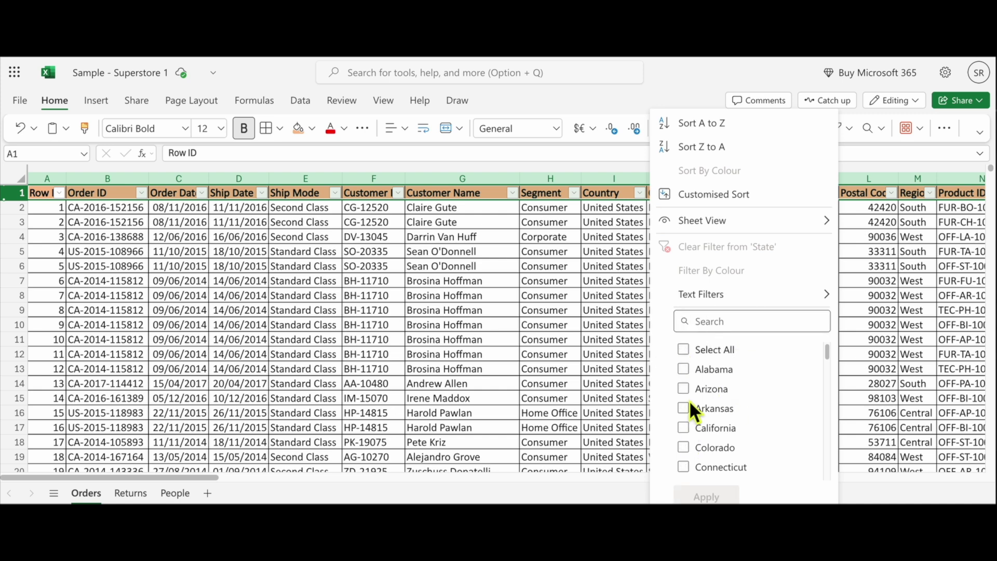
scroll(689, 400, "down", 5)
scroll(690, 400, "up", 5)
left_click(707, 330)
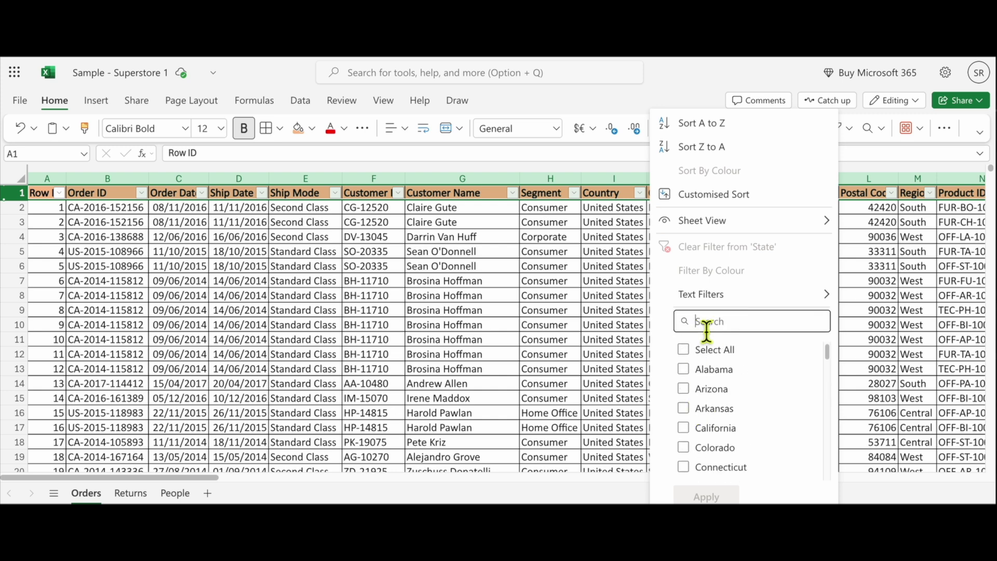
type("Texas")
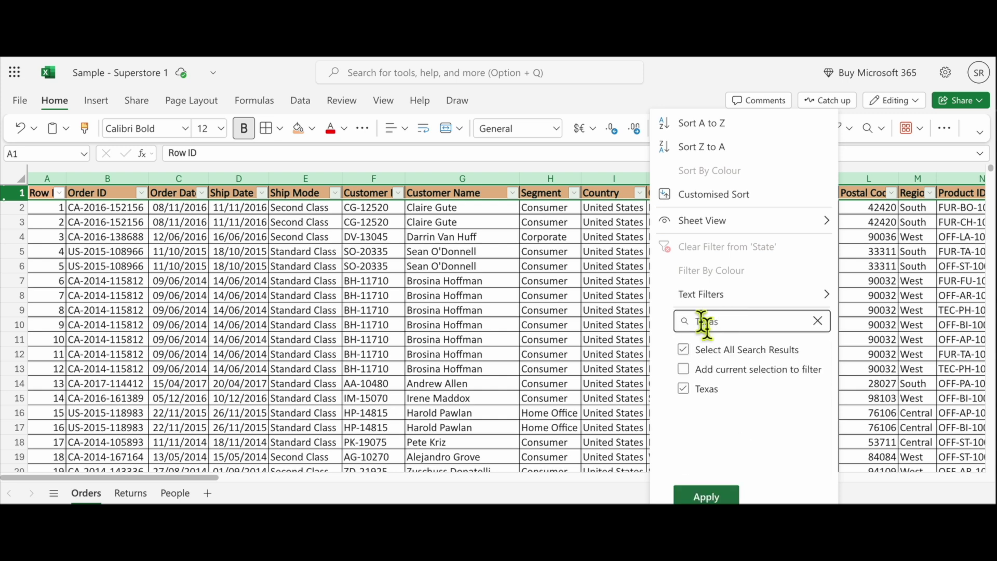
left_click(730, 493)
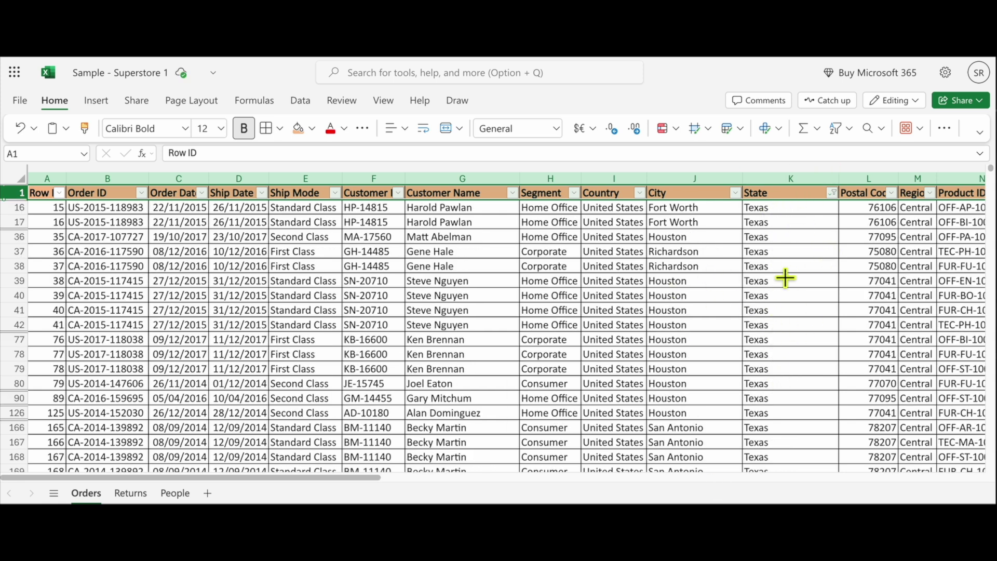
Step: Filter the Sub-Category column to show only Phones, searching its values for "Ph"
scroll(468, 284, "right", 10)
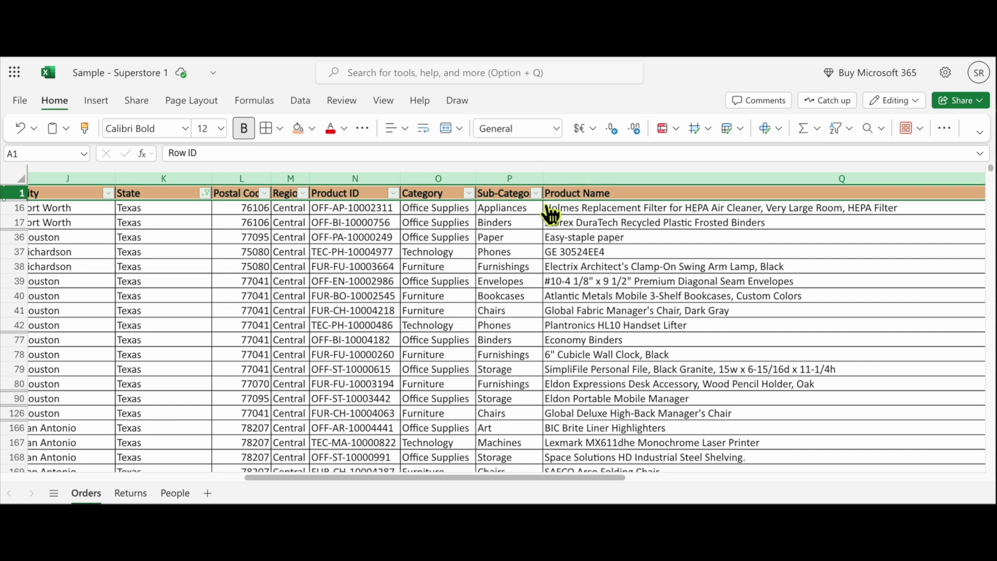
left_click(535, 193)
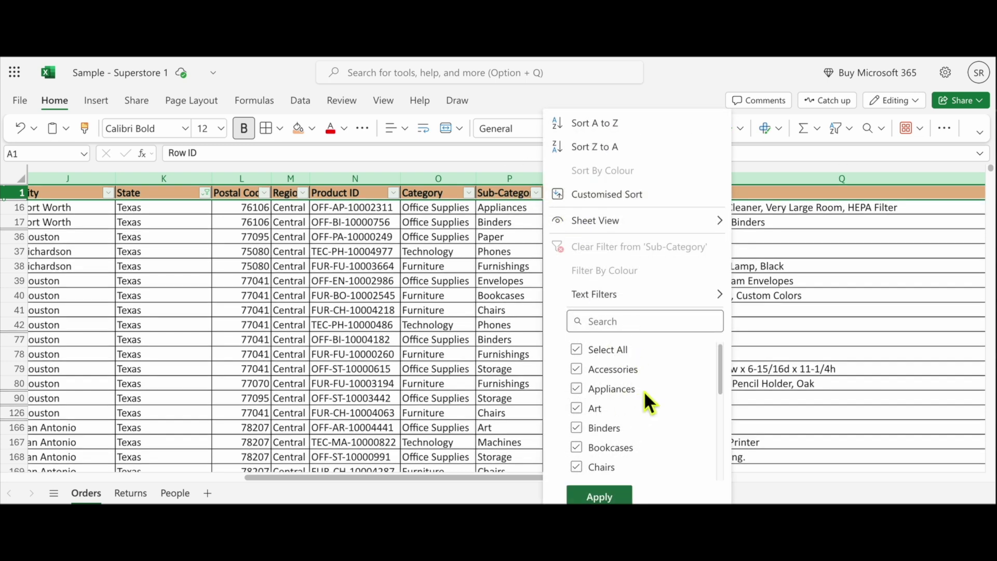
left_click(664, 322)
type("Ph")
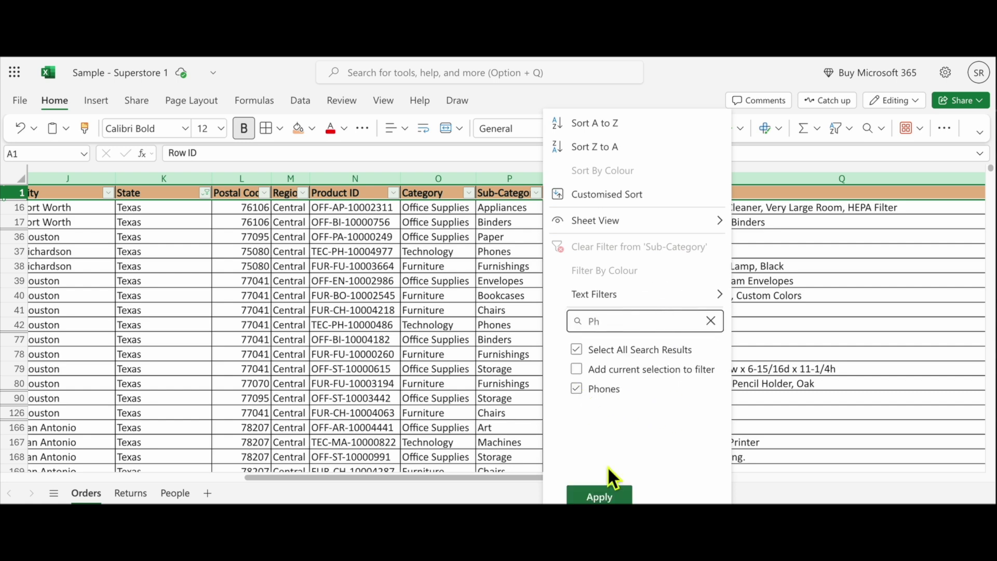
left_click(605, 495)
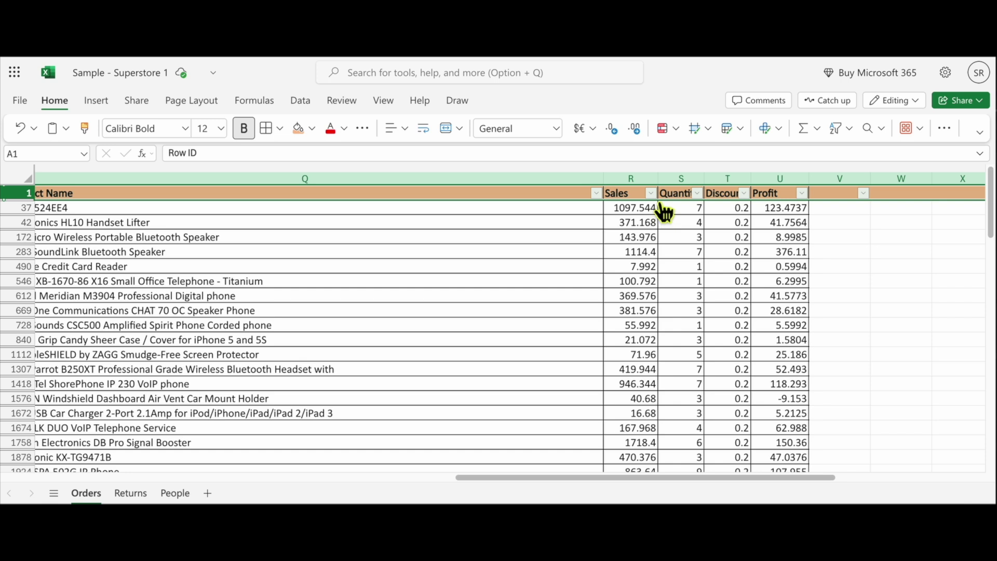
Step: Apply a number filter to the Quantity column for values greater than 1, and check the quantities in the filtered rows
left_click(705, 204)
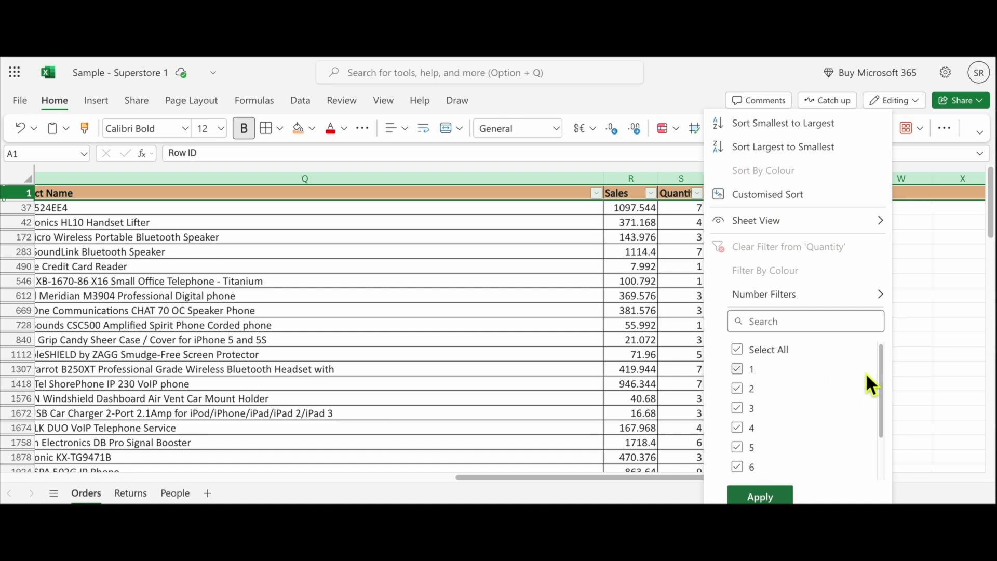
mouse_move(763, 303)
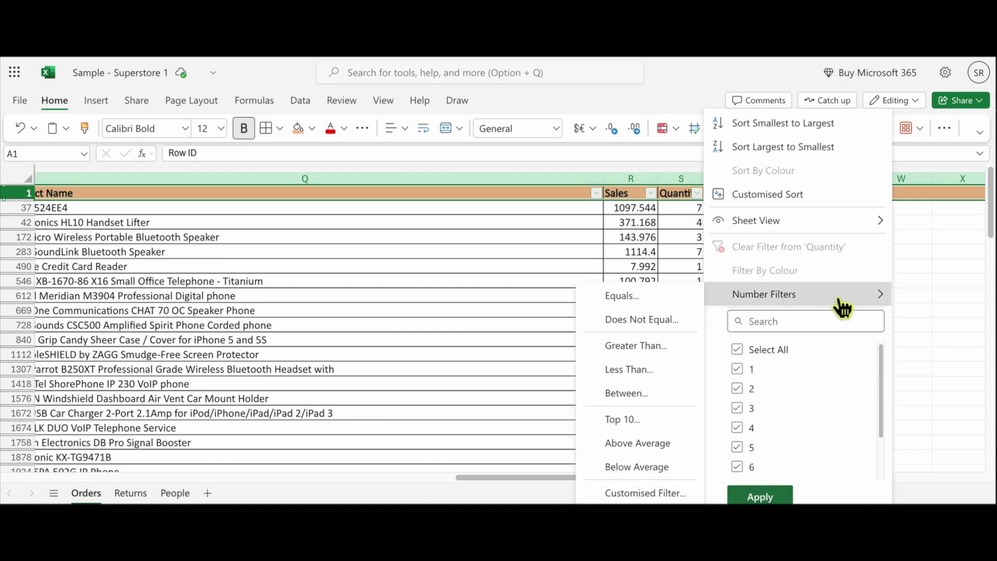
left_click(665, 347)
type("1")
left_click(523, 320)
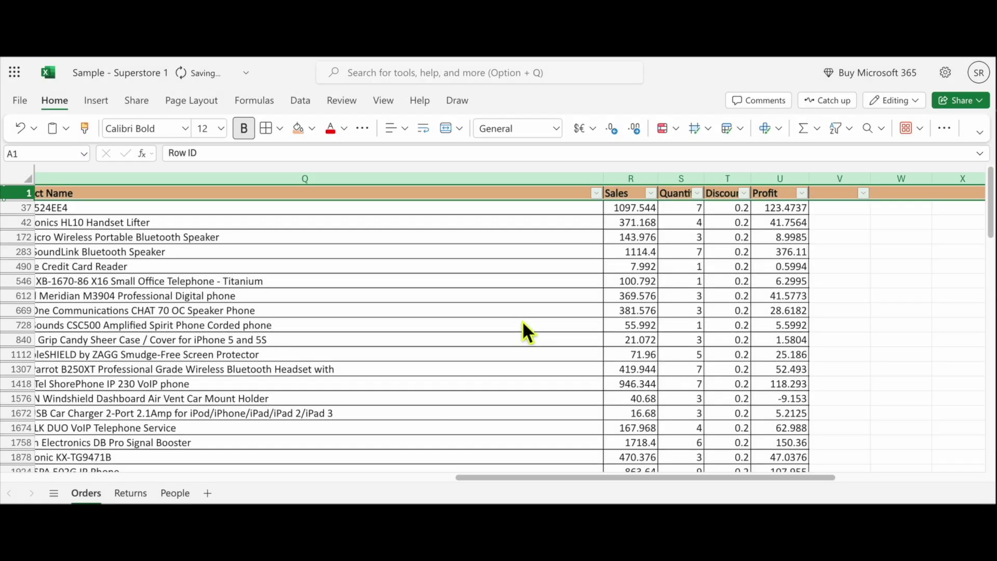
scroll(684, 386, "down", 20)
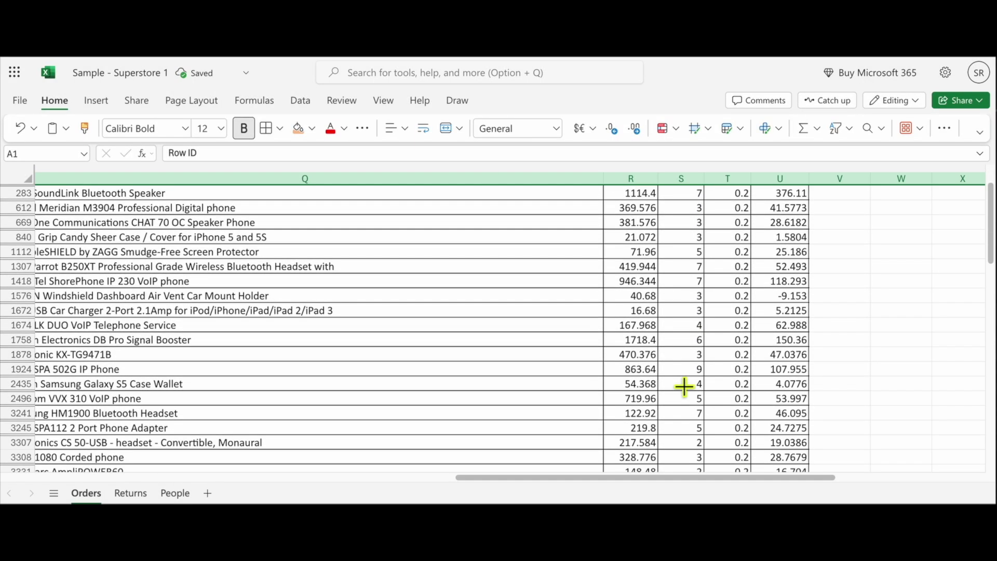
scroll(661, 326, "up", 20)
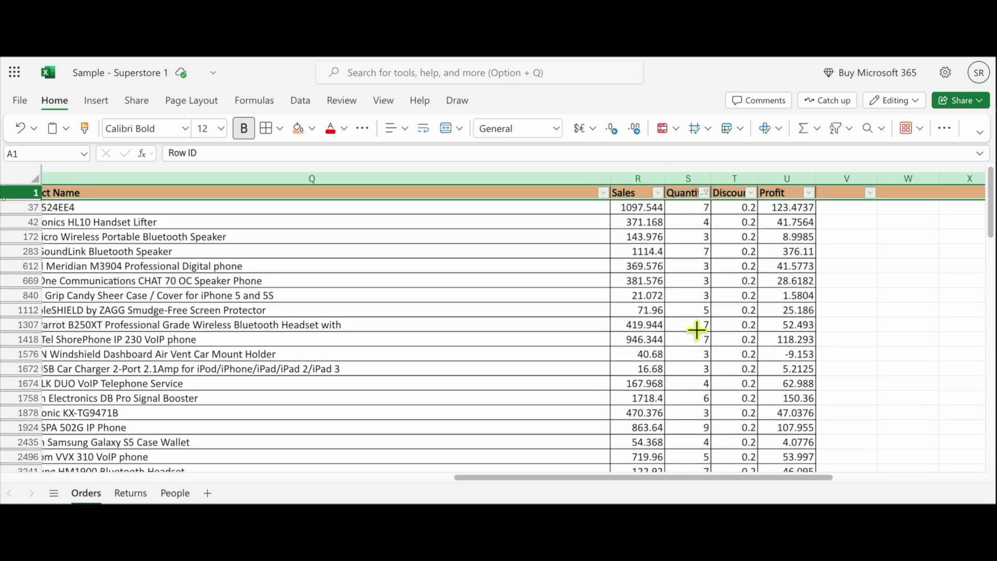
scroll(697, 328, "down", 20)
scroll(696, 329, "up", 20)
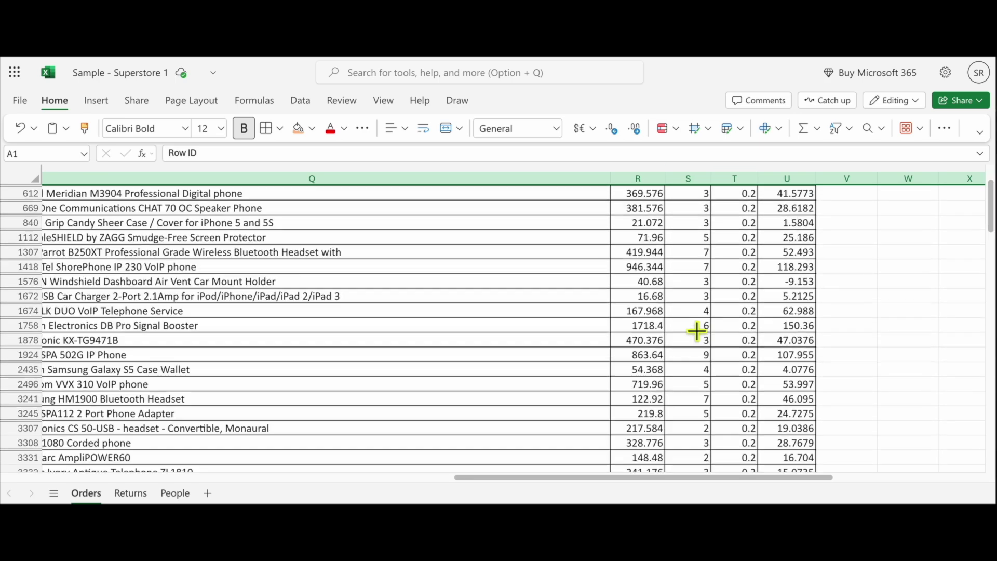